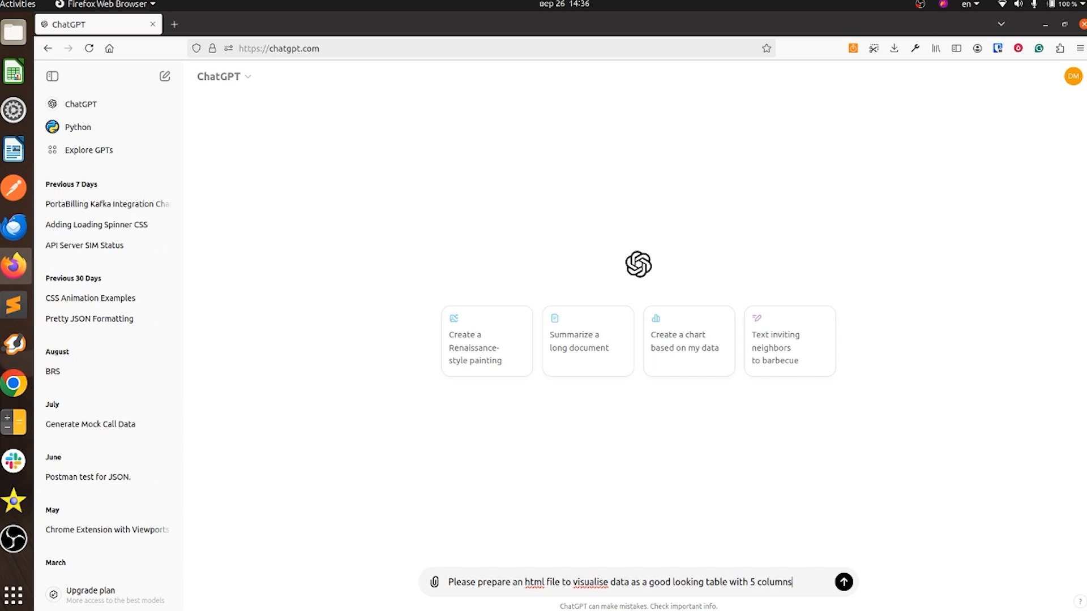
Step: Add an 'Hle:' line and an empty pair of ``` code fences to the prompt
key(shift+Return)
key(shift+Return)
text(Here's the data exampl)
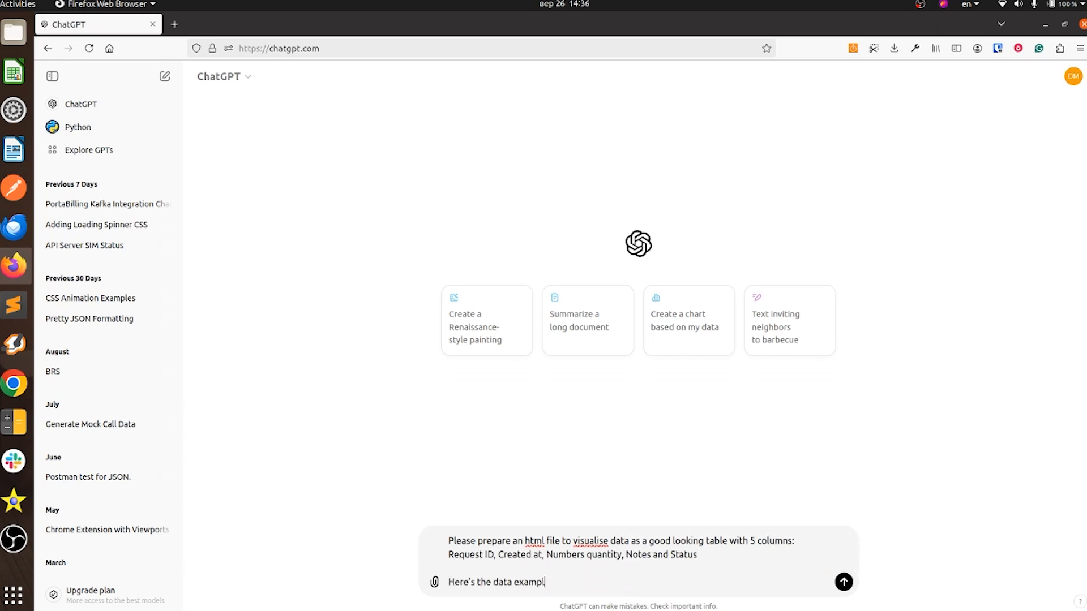
text(e:)
key(shift+Return)
text(```)
key(shift+Return)
key(shift+Return)
text(```)
key(Up)
Step: Copy the JSON sample from the terminal, paste it between the fences, and send the prompt
key(F12)
drag(36, 60, 99, 575)
scroll(85, 339, down, 14)
right_click(104, 558)
click(129, 327)
key(F12)
right_click(469, 563)
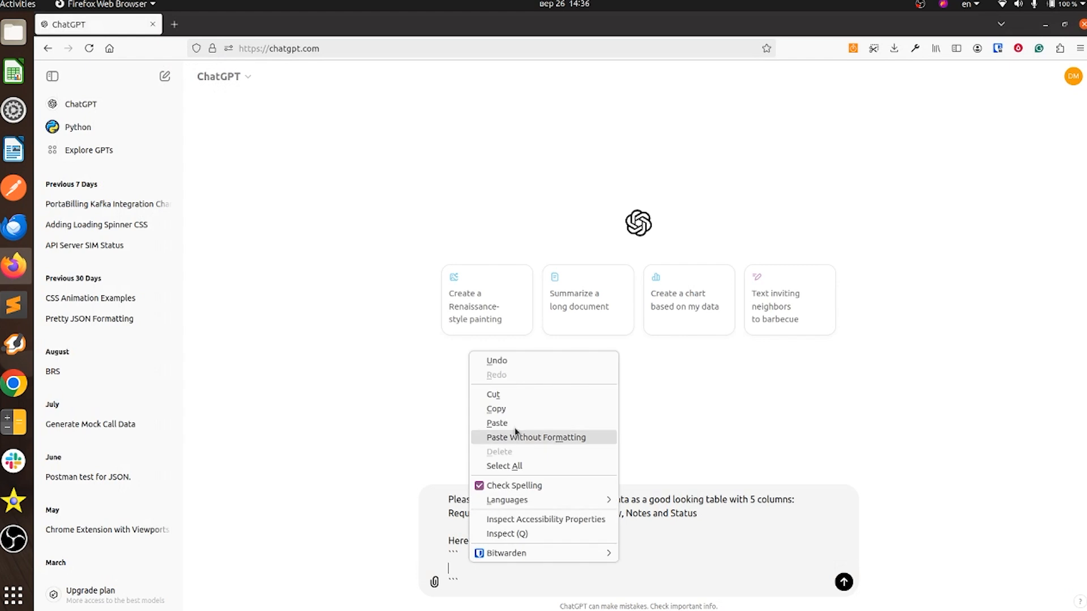
click(516, 437)
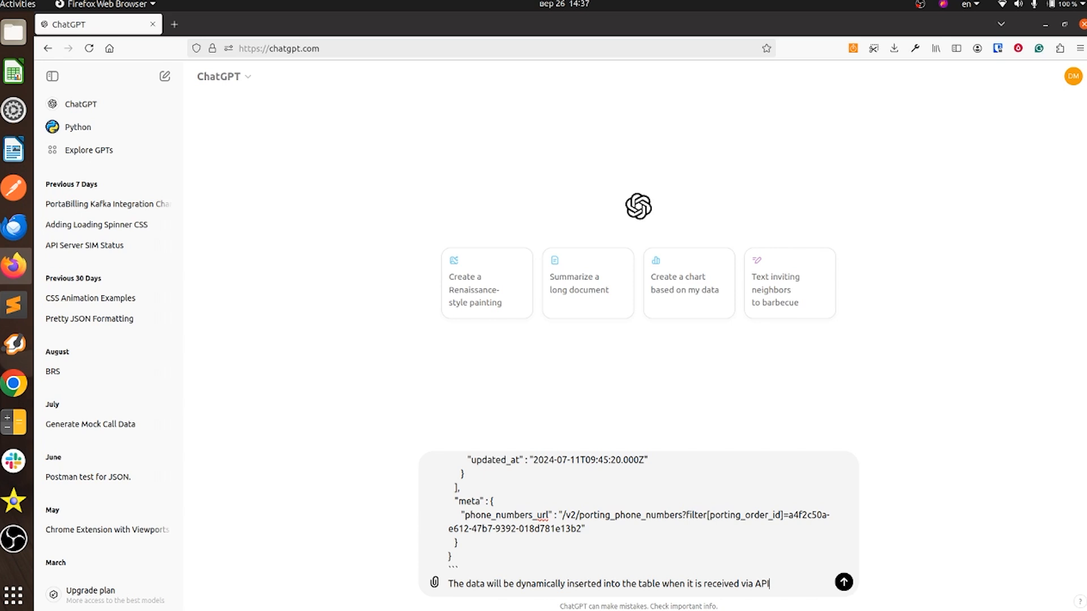
key(Return)
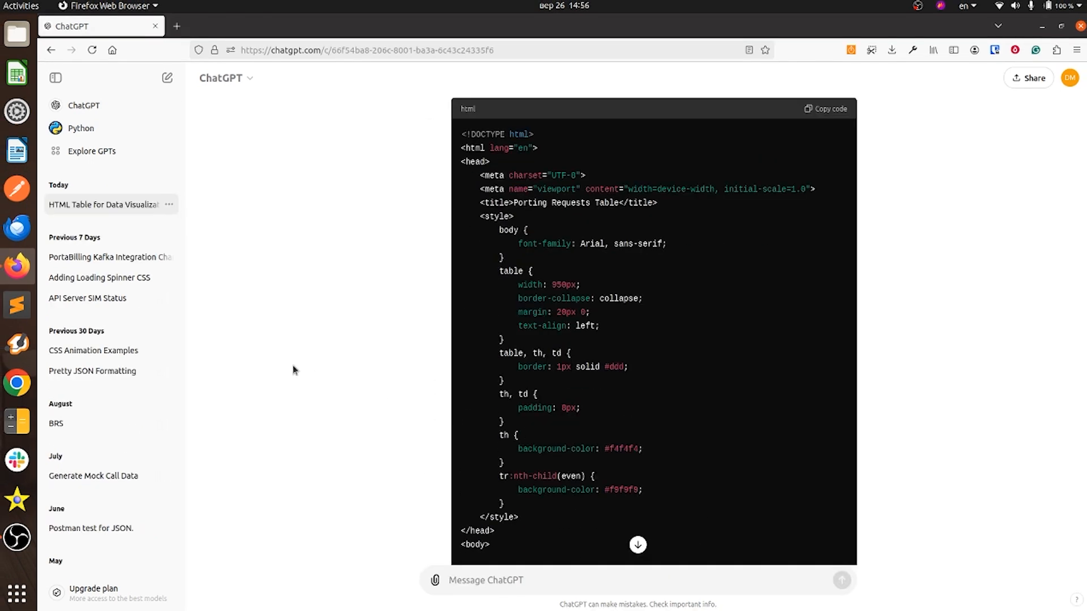
Step: Copy the Plug-in provider section of README.md from the terminal
key(F12)
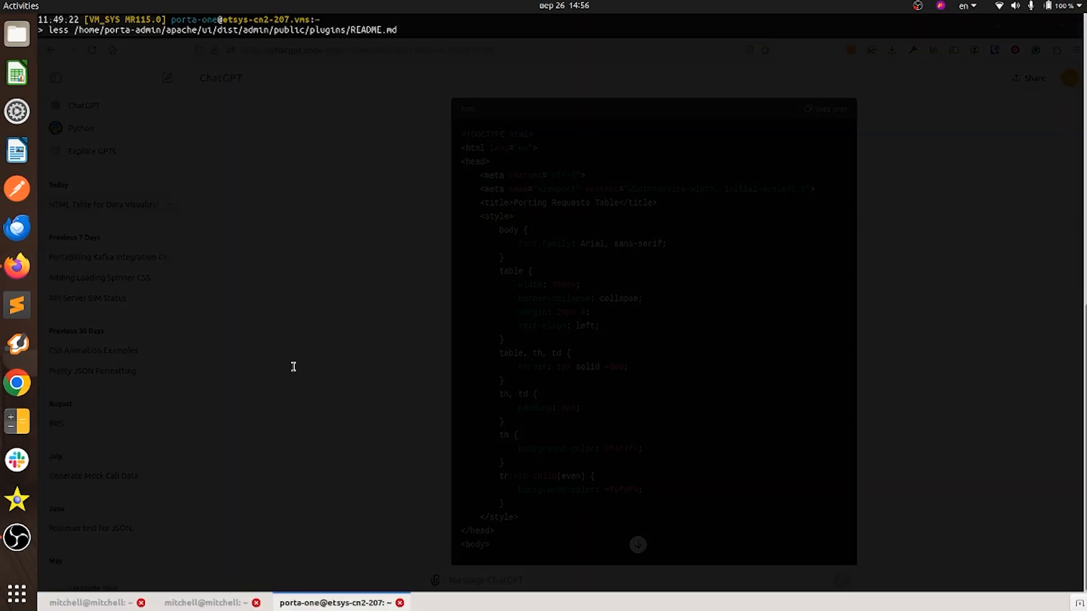
scroll(300, 371, down, 5)
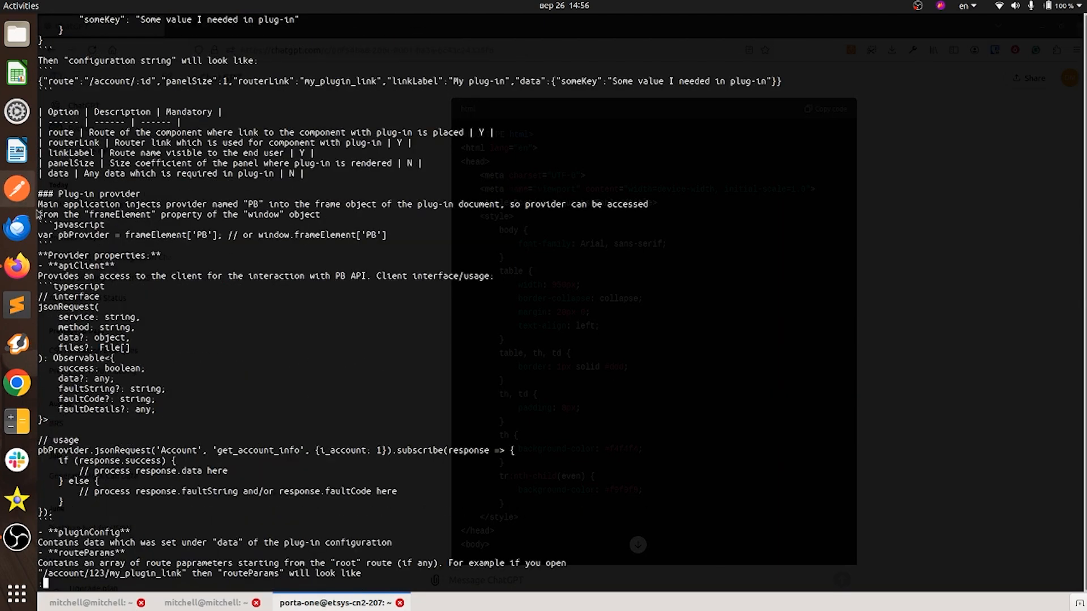
drag(38, 196, 170, 529)
scroll(175, 493, down, 5)
right_click(193, 336)
click(218, 346)
Step: Paste the documentation into ChatGPT, send it, and review the API-based HTML reply
key(alt+Tab)
right_click(495, 579)
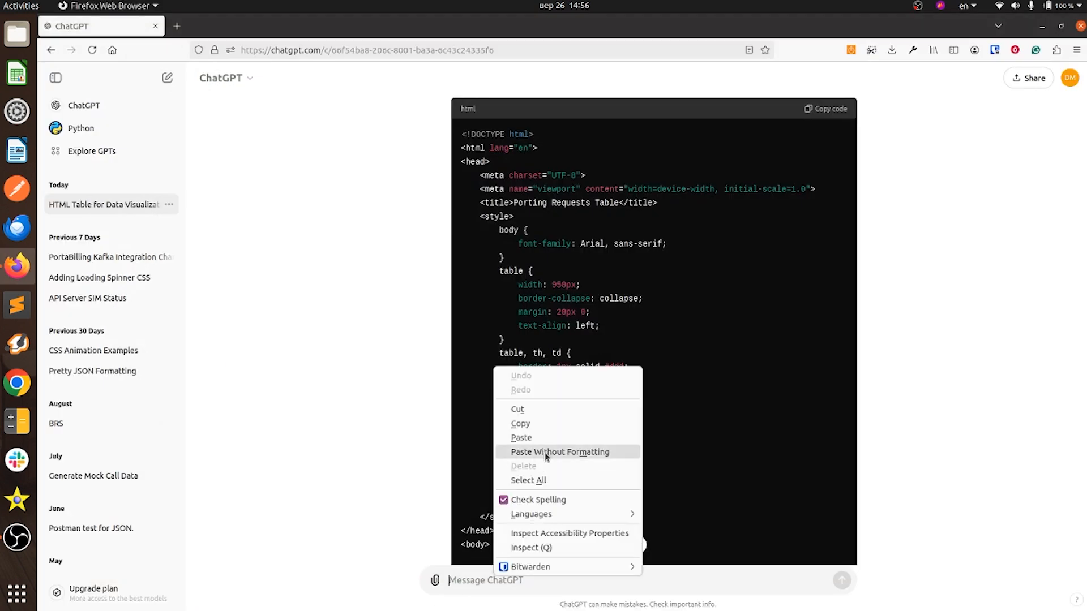
click(546, 452)
click(842, 580)
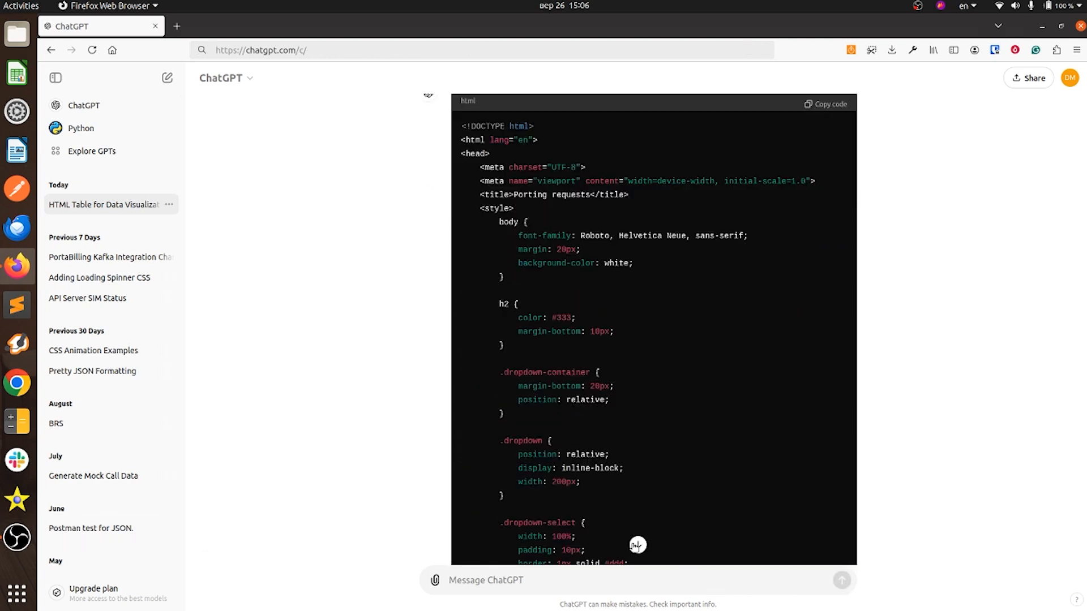
click(635, 544)
scroll(638, 509, up, 10)
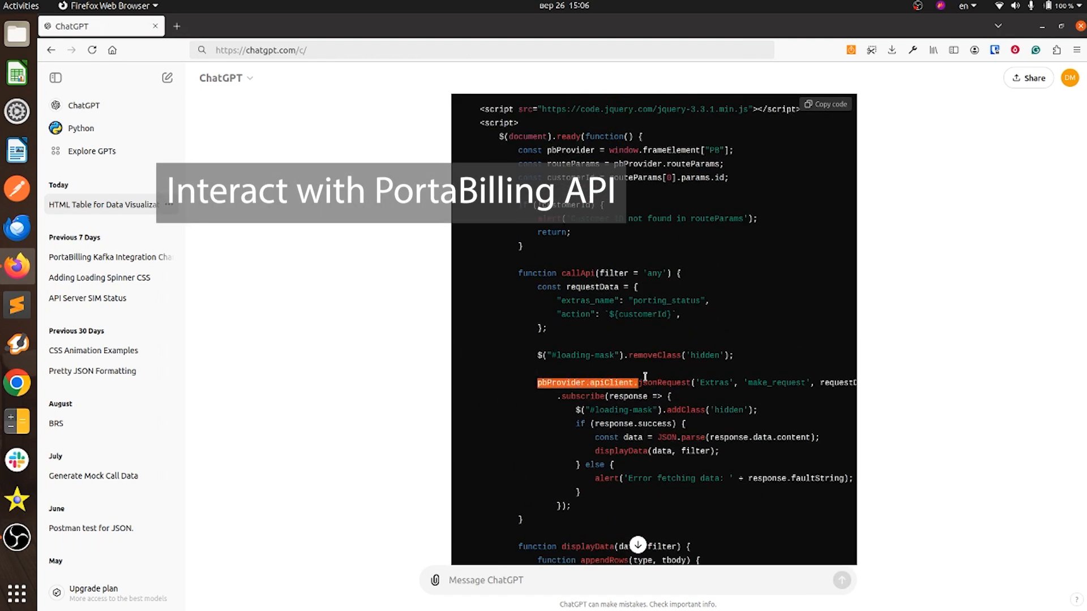
Step: Review the generated code, including the routeParams line, and copy it
click(640, 403)
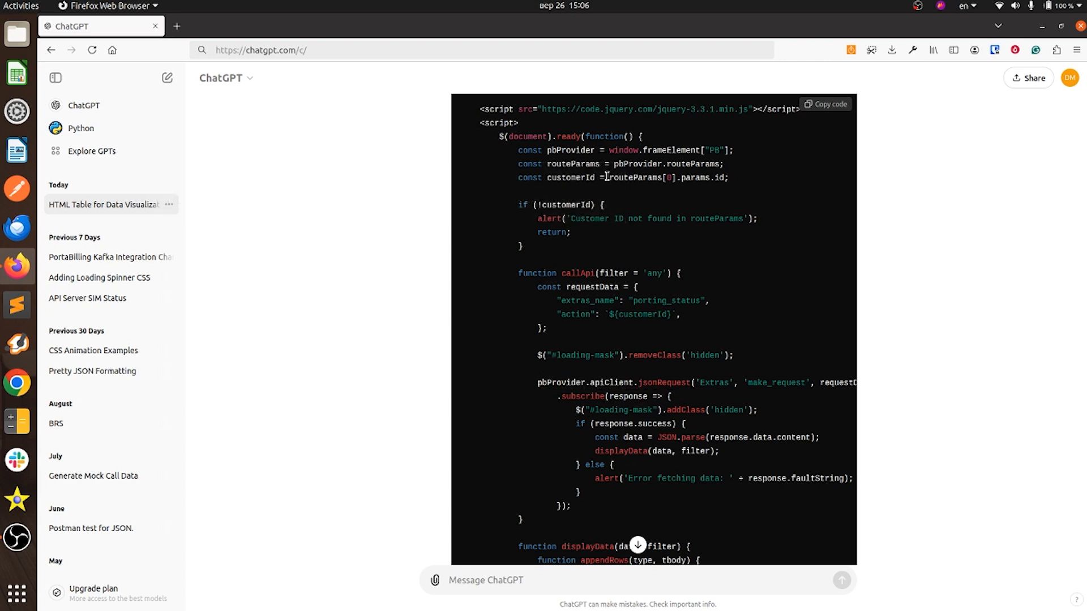
scroll(558, 177, up, 3)
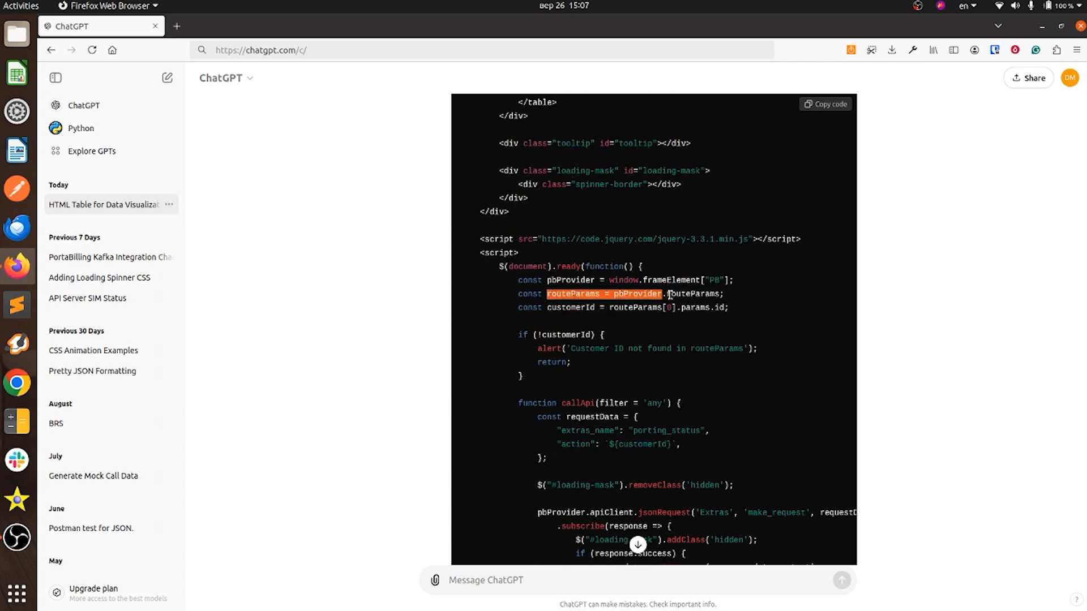
drag(670, 295, 719, 297)
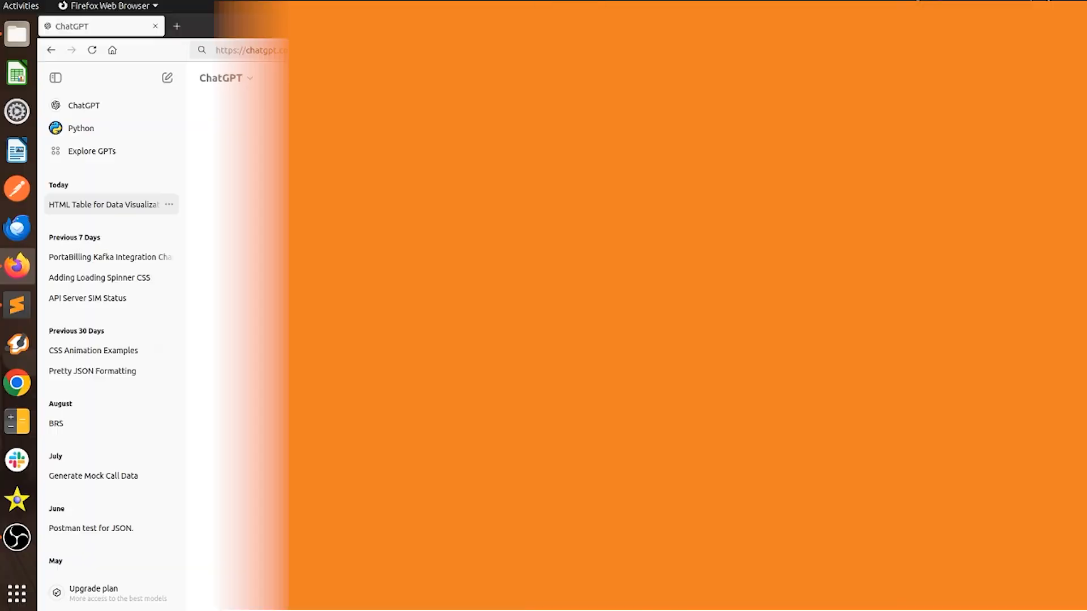
click(828, 107)
Step: Paste the code into a new Sublime Text file and save it as index.html on the Desktop
click(17, 305)
key(ctrl+v)
click(136, 110)
click(224, 238)
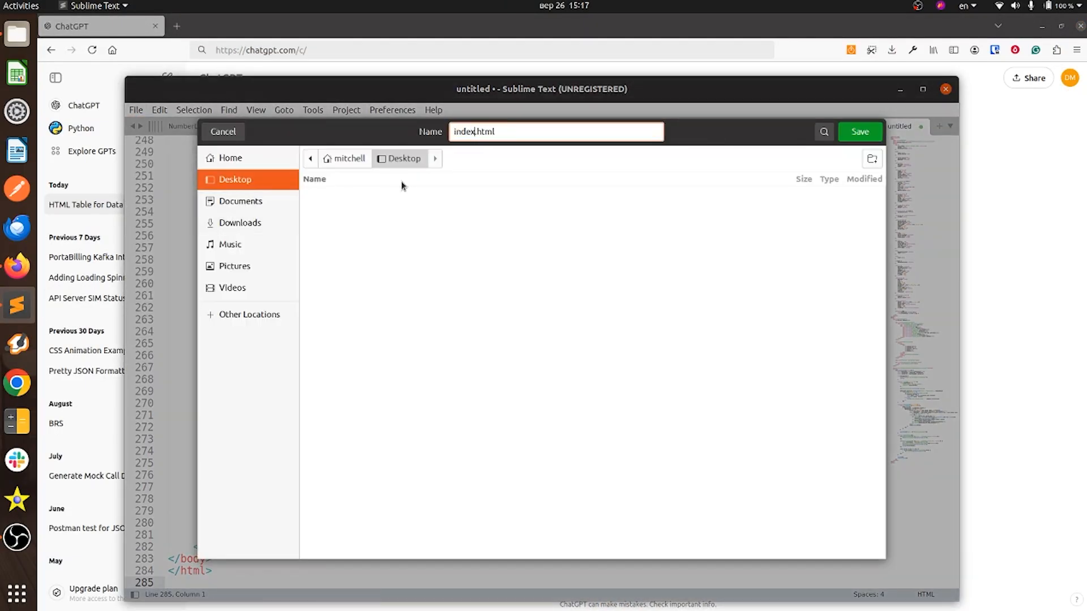
click(858, 133)
Step: Create a zip archive named porting_requests from index.html in the Desktop folder
click(17, 34)
right_click(226, 99)
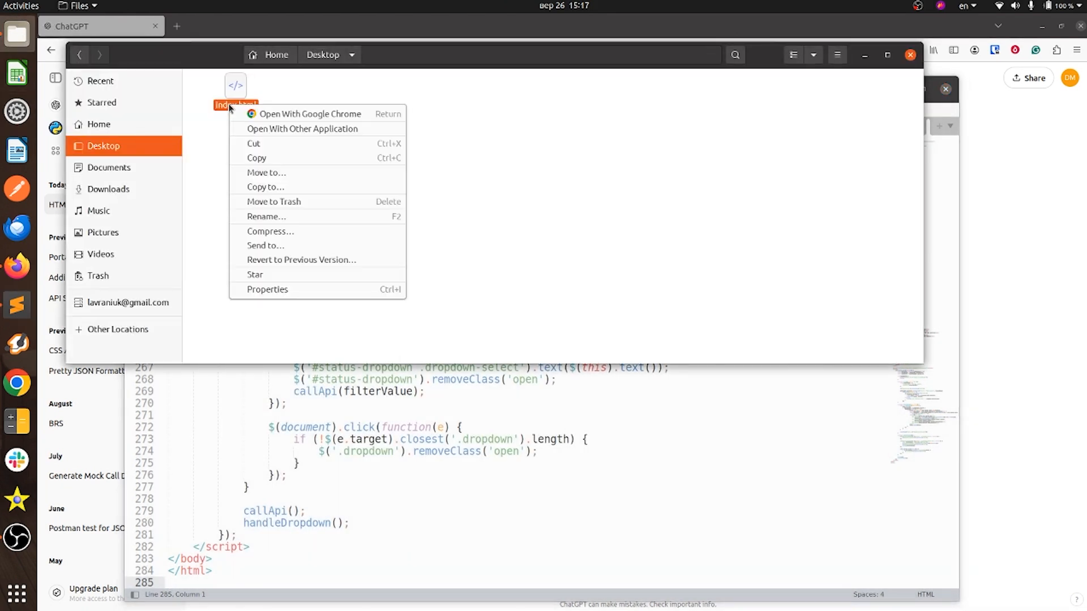
click(294, 217)
text(porting_requests)
key(Return)
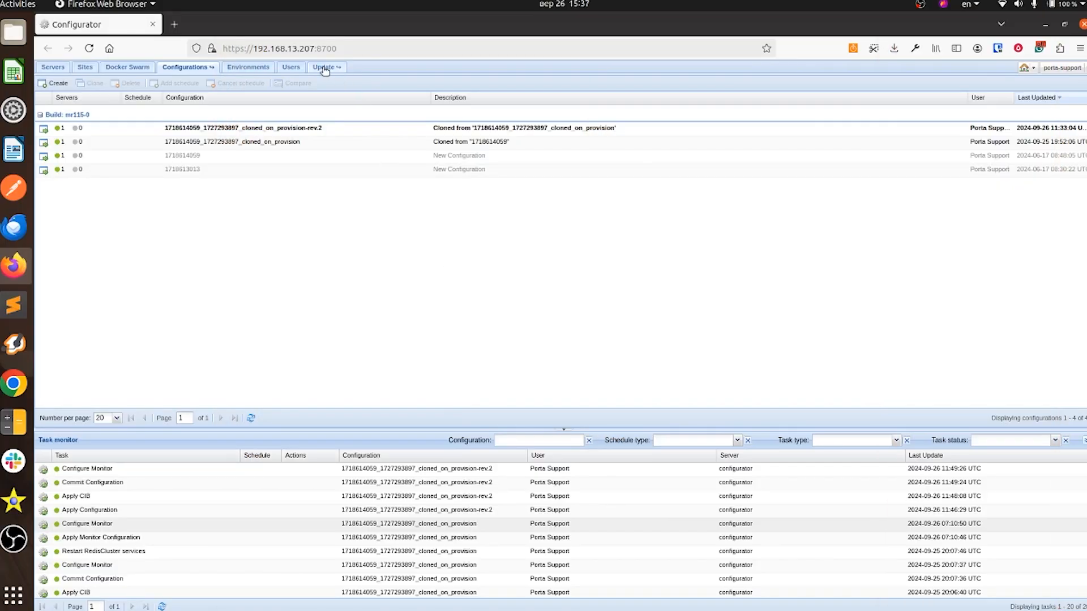
Step: Move from the Updates list to the UI Plug-ins list and begin a new plug-in upload
click(324, 68)
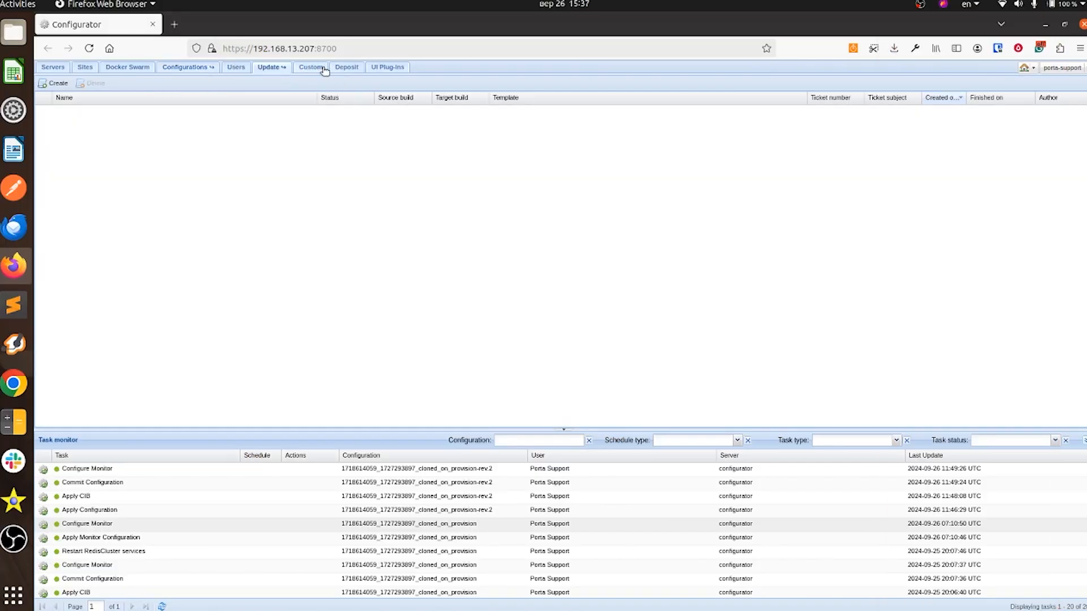
click(374, 68)
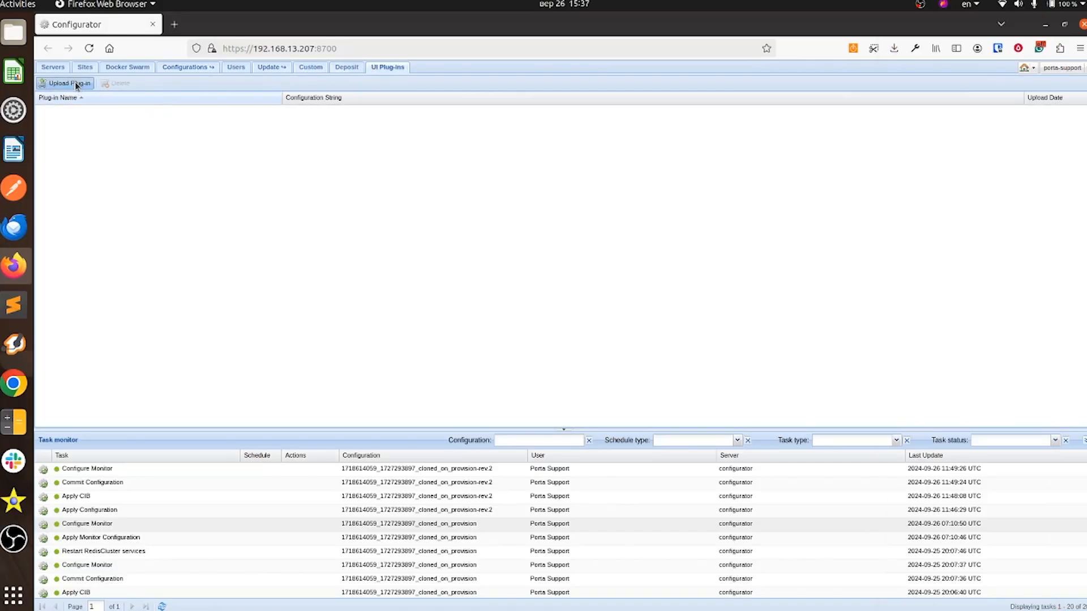
click(69, 83)
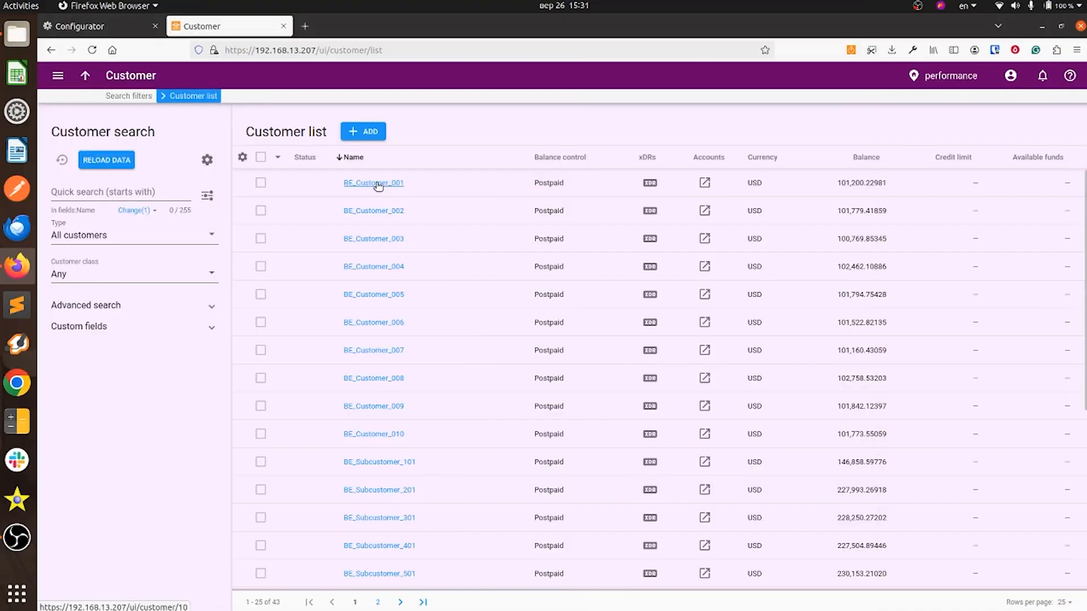
Step: Upload porting_requests.zip as a new UI plug-in
click(378, 184)
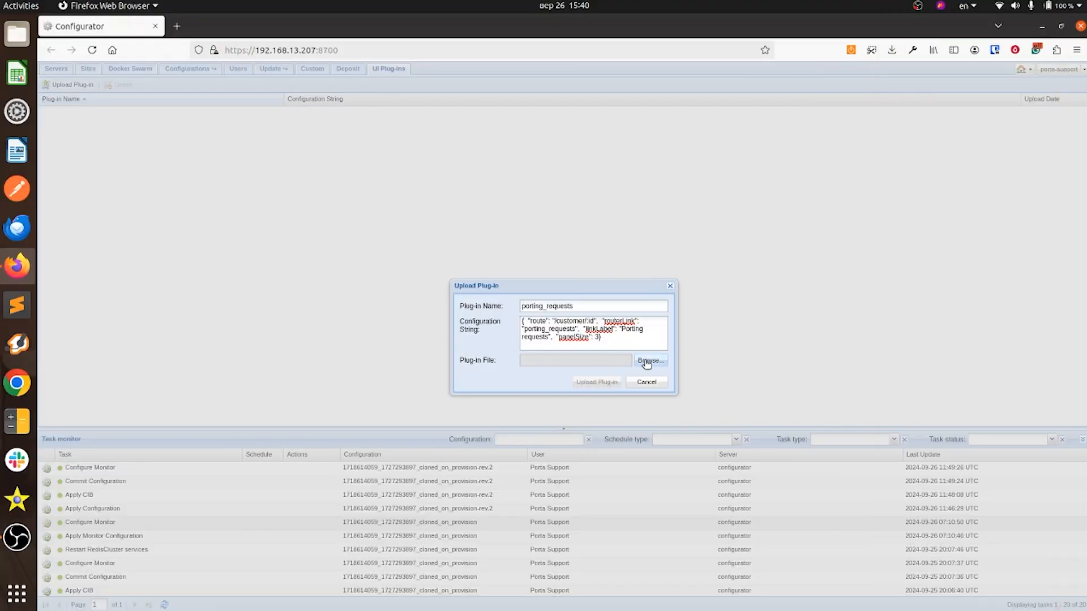
click(644, 364)
double_click(400, 182)
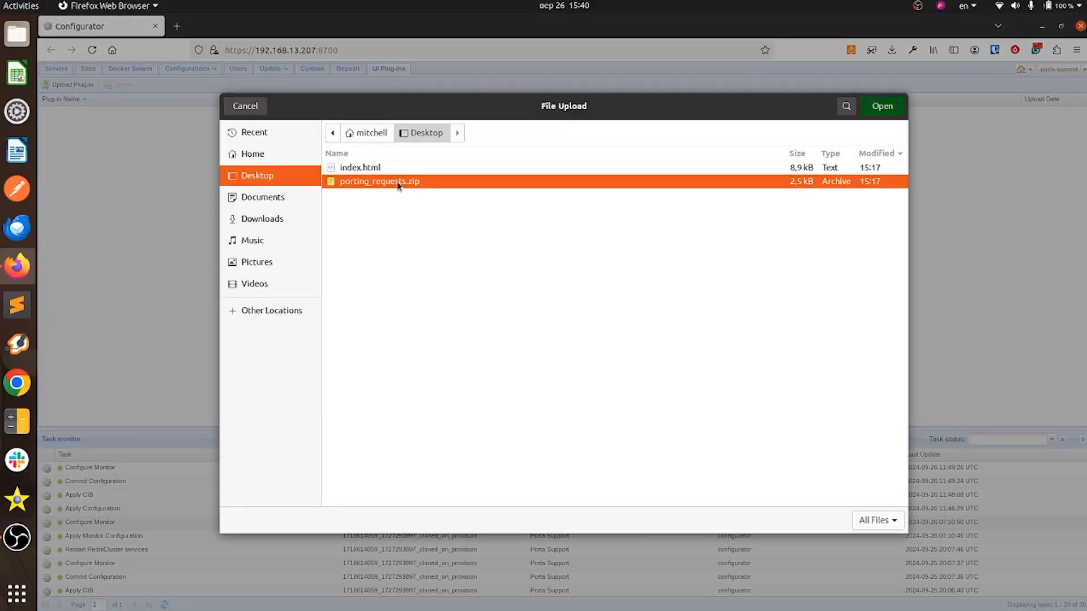
click(614, 384)
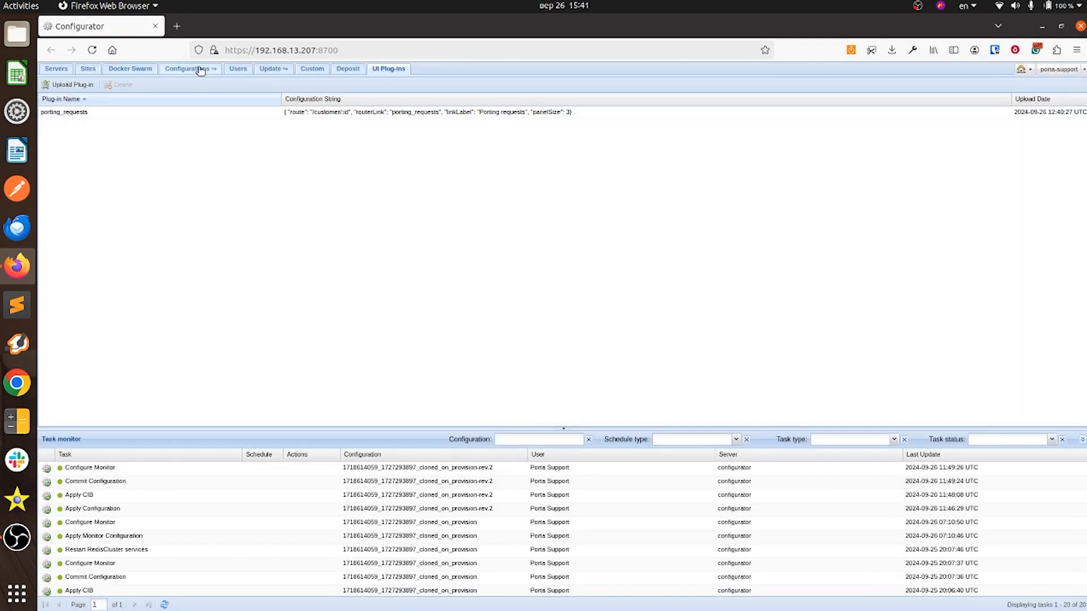
Step: Clone the newest configuration from the Configurations list
click(198, 70)
click(117, 130)
click(94, 85)
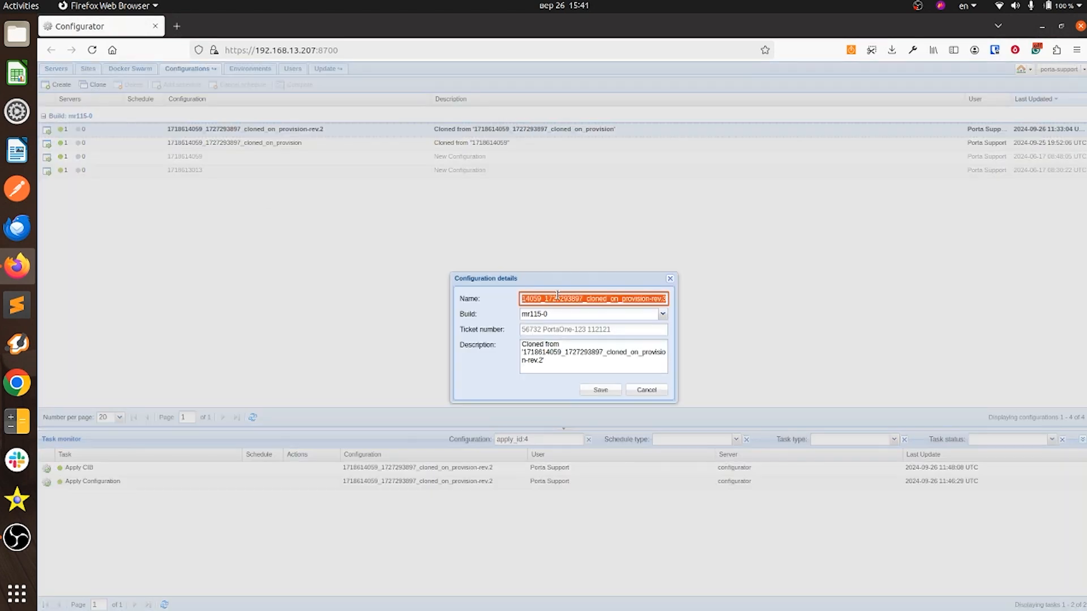
Step: Save the clone as configuration 111 and set Web Cluster UI Plugins to porting_requests
click(600, 390)
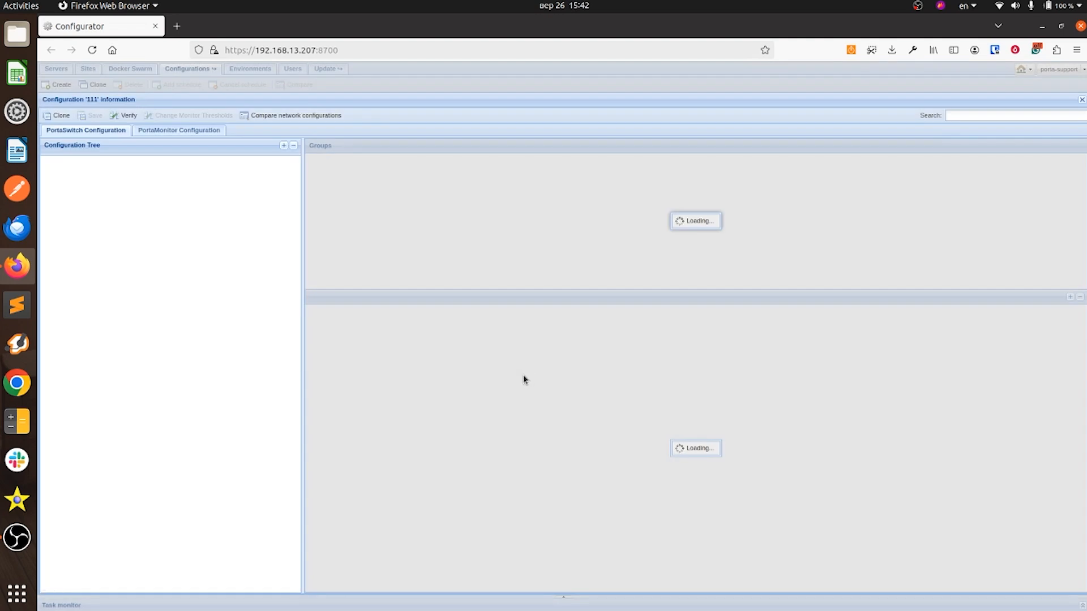
click(57, 196)
double_click(90, 252)
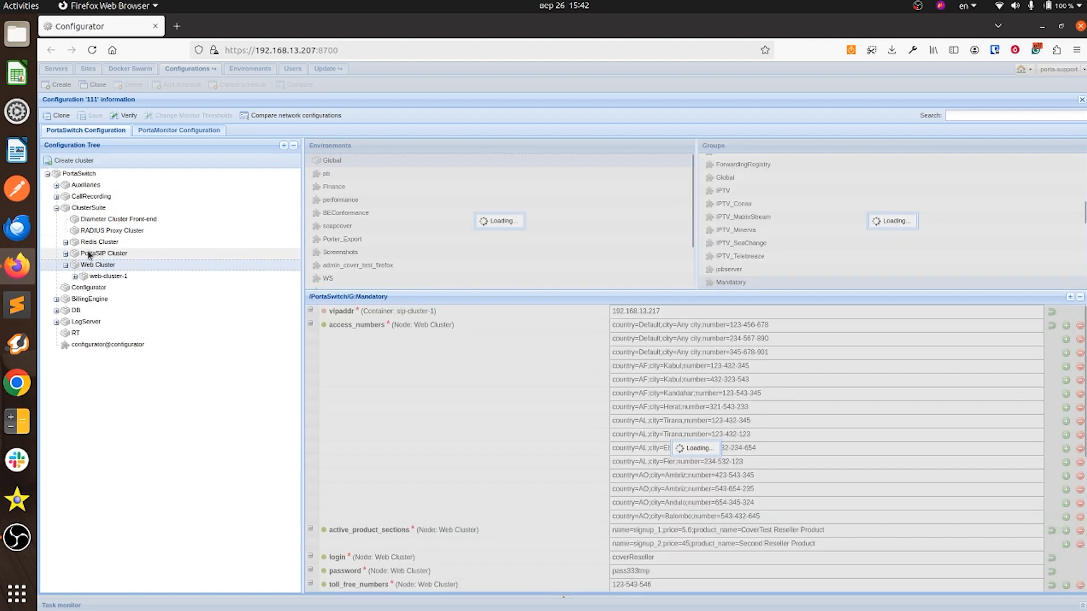
scroll(919, 233, down, 15)
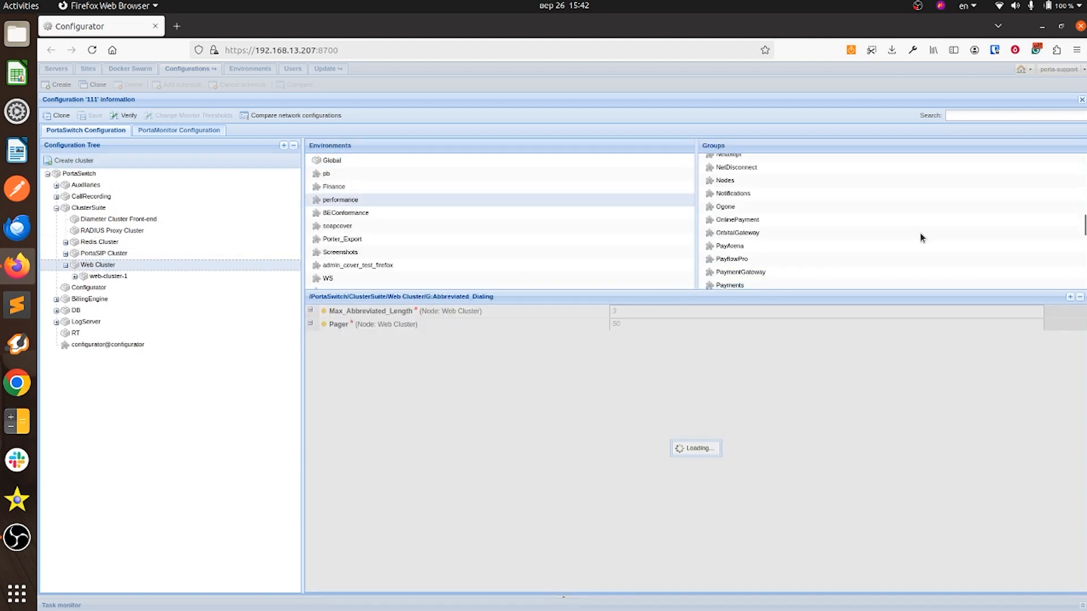
click(787, 205)
click(706, 311)
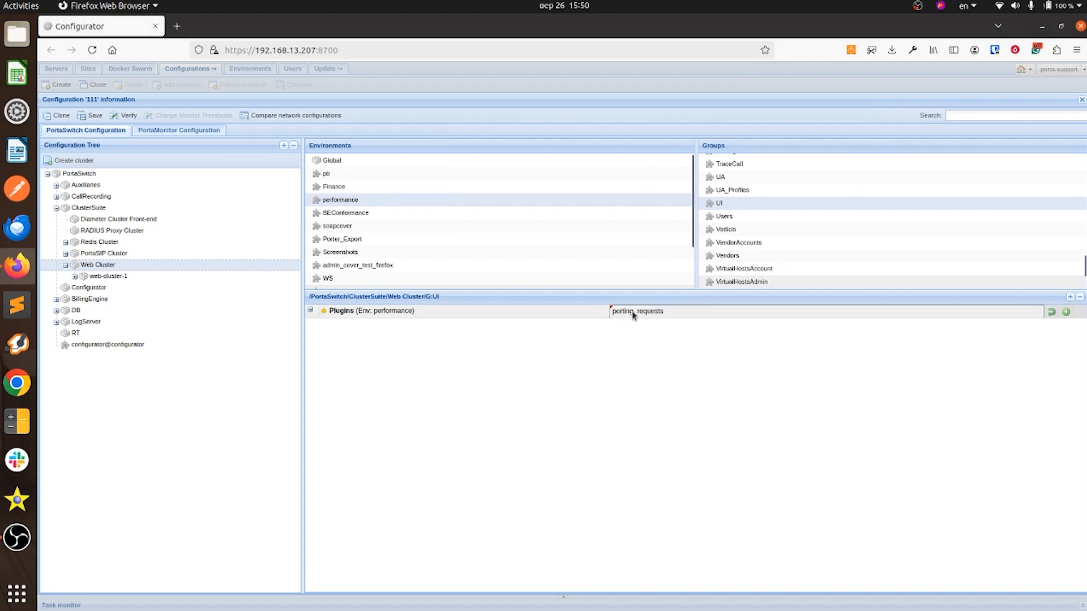
Step: Show the options of the Web Cluster WebCustom group
scroll(730, 279, down, 3)
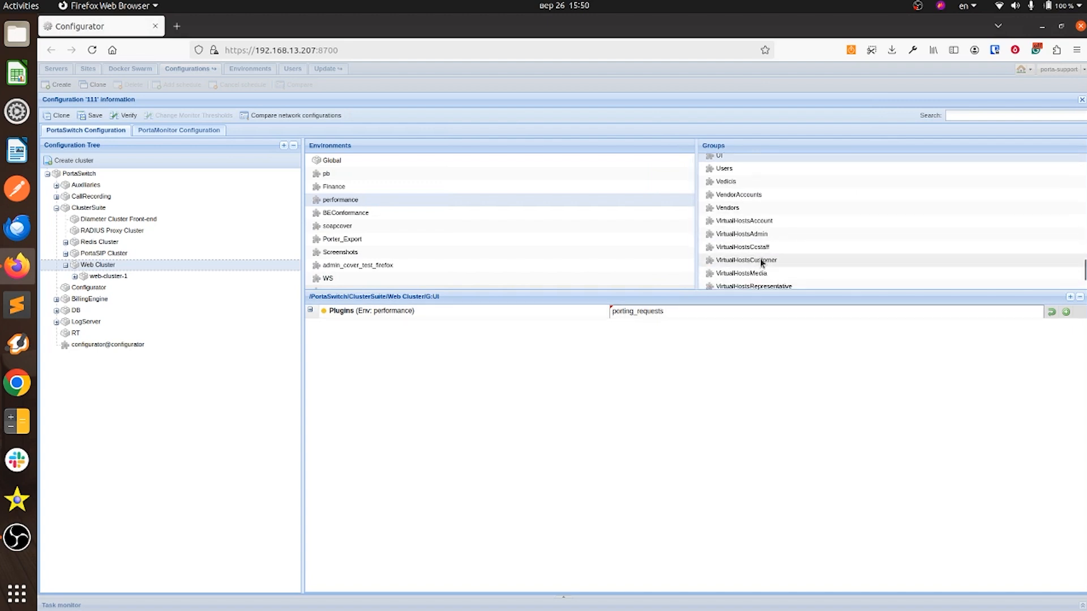
scroll(758, 266, down, 2)
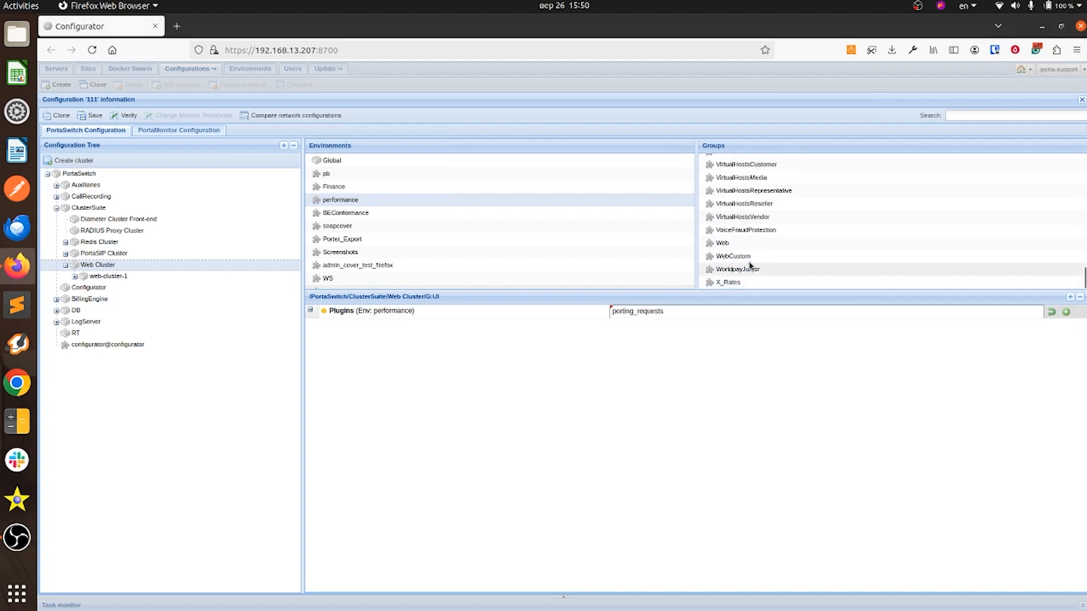
click(745, 259)
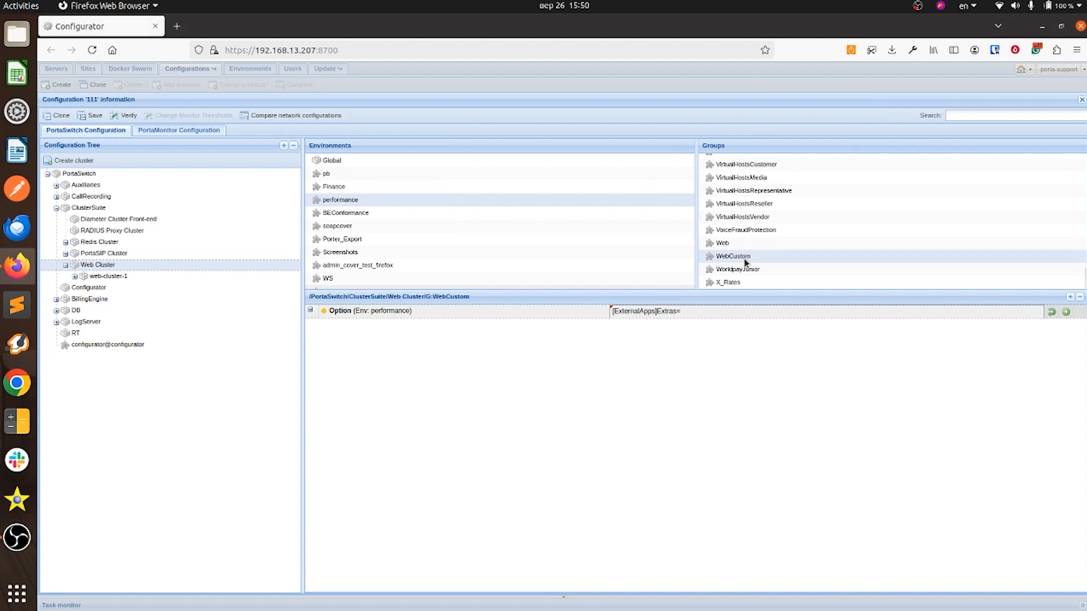
Step: Set [ExternalApps]Extras to porting_requests and add the porting_requests ServerUrl value
click(717, 310)
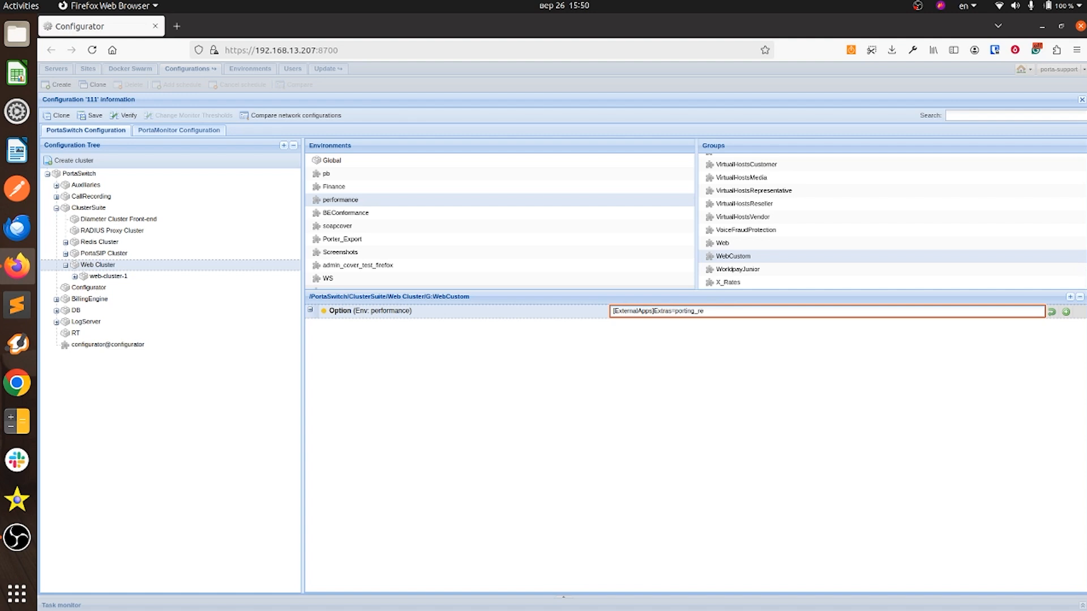
text(uests)
key(Return)
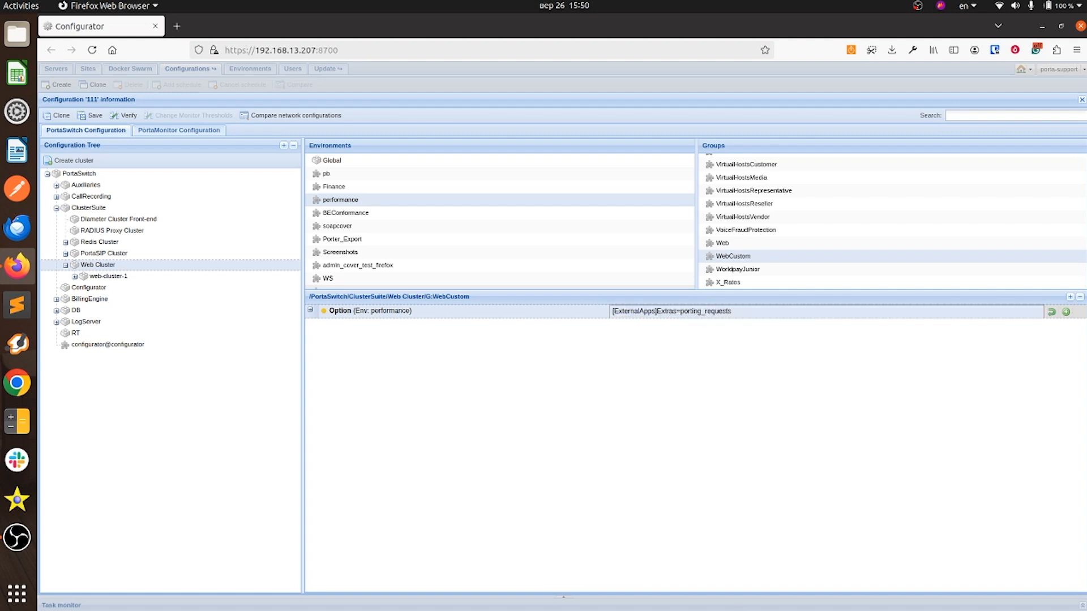
click(1066, 313)
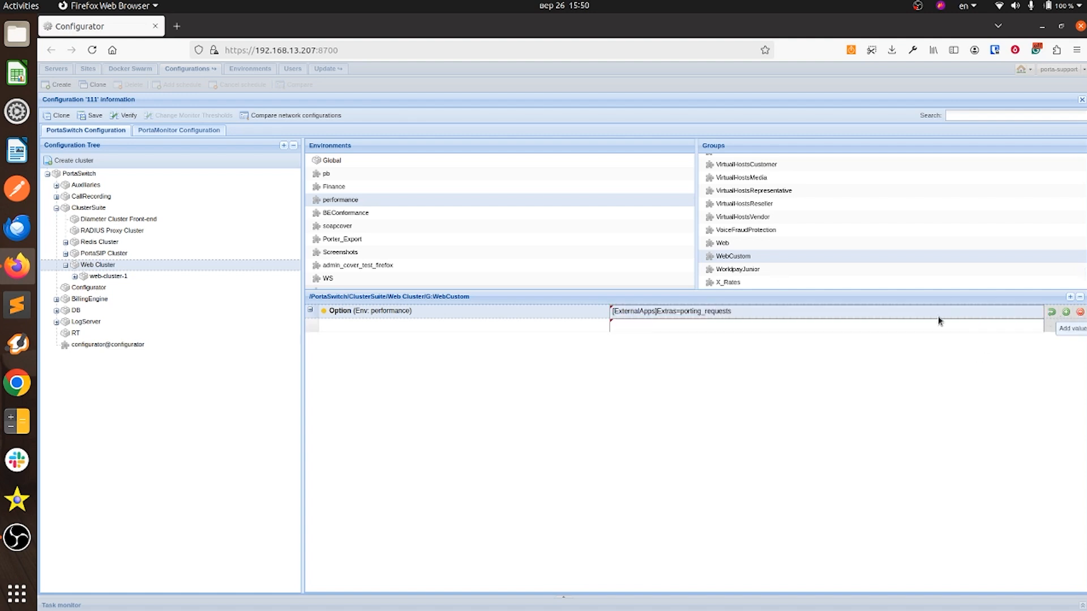
click(849, 329)
key(ctrl+v)
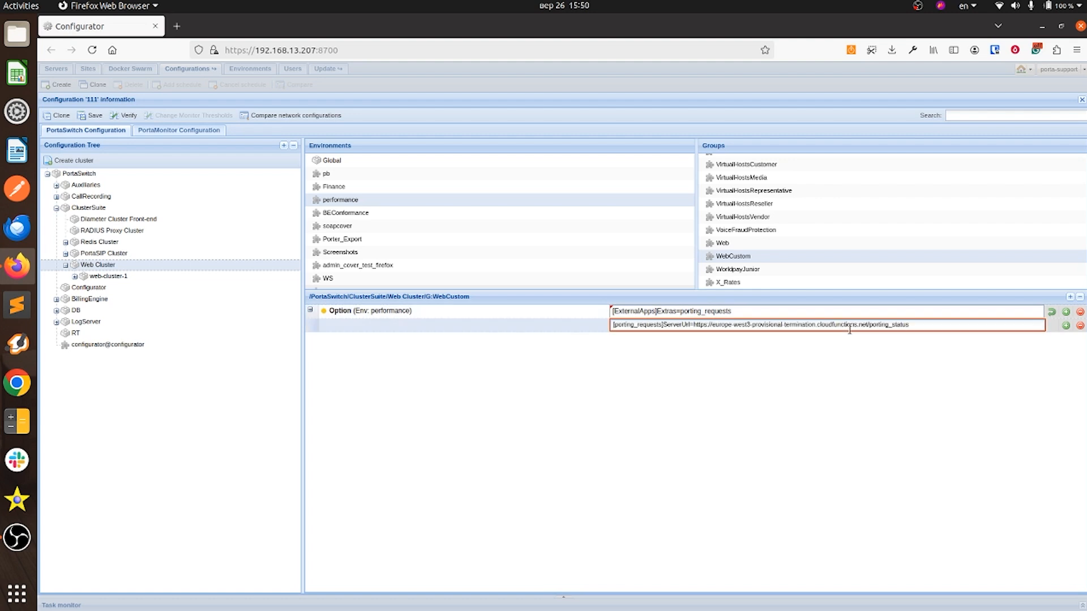
click(806, 338)
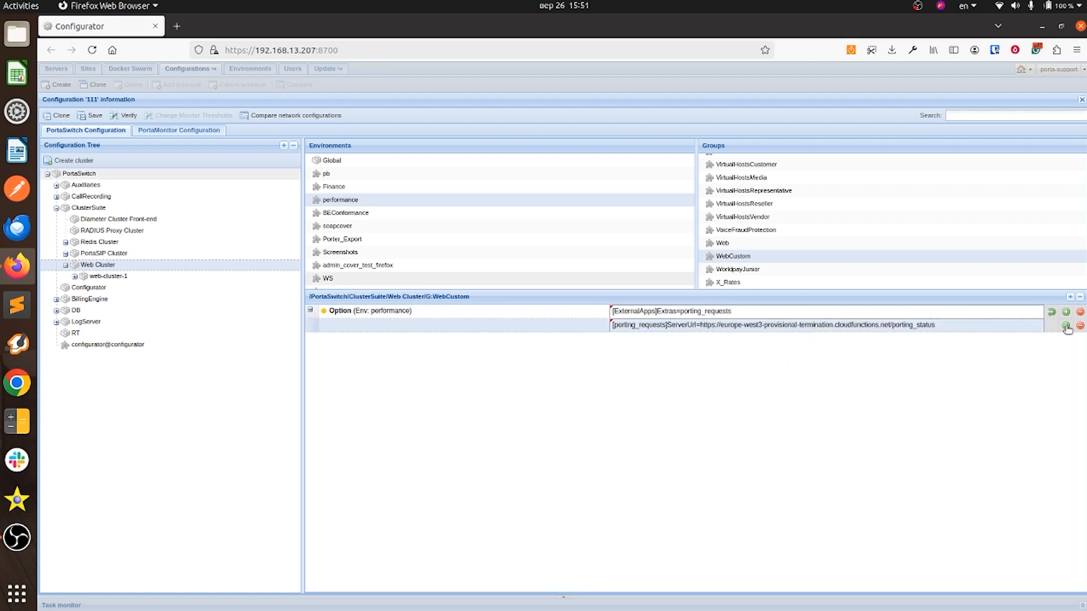
Step: Add porting_requests Login and Password values, then save the configuration
click(1066, 325)
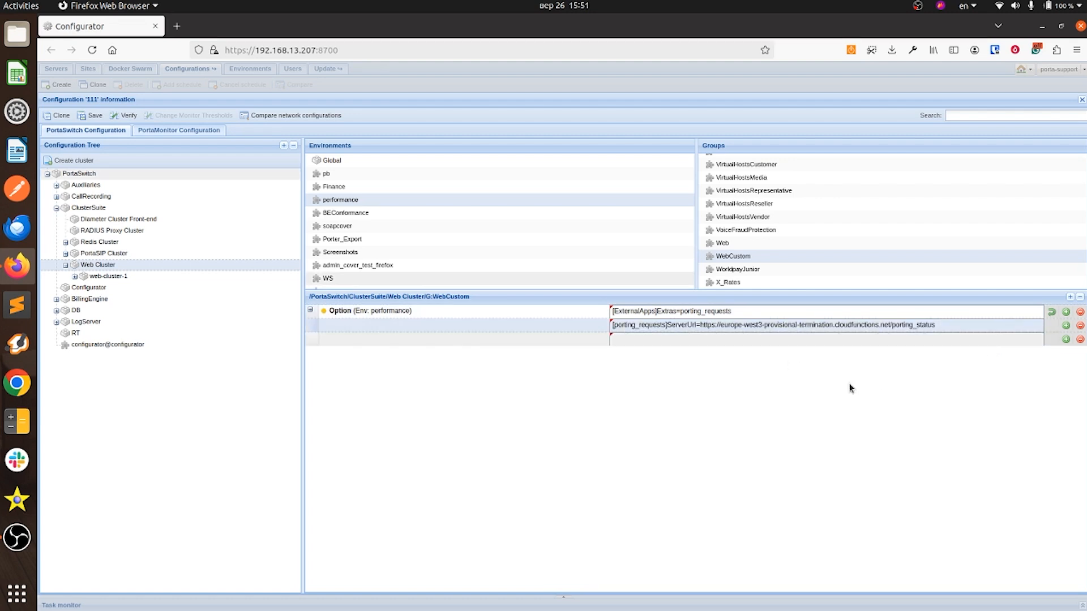
click(743, 340)
text([porting_requests])
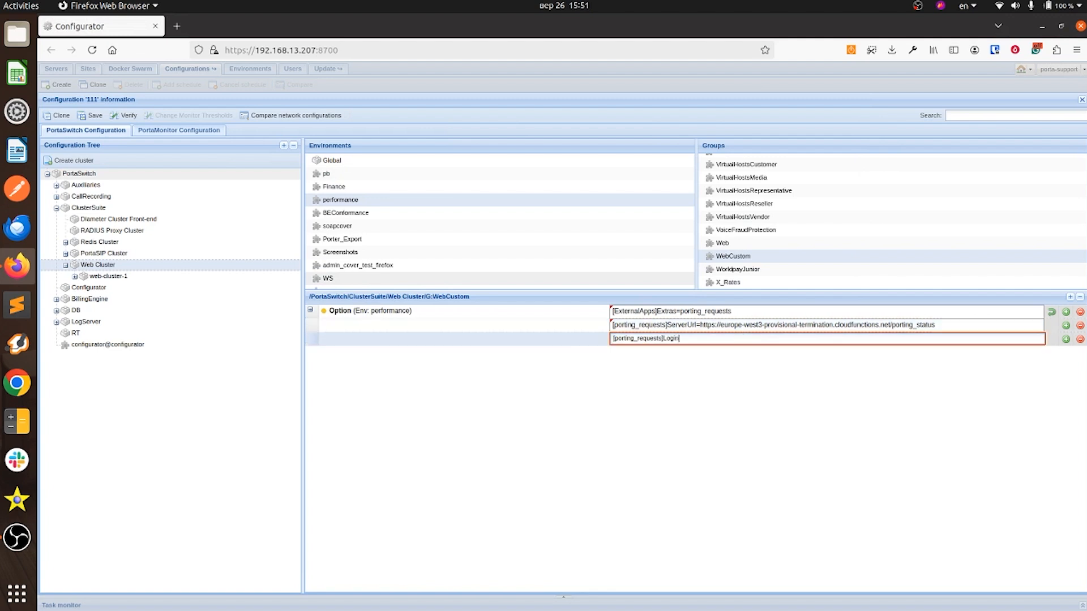
text(Login=login)
key(Return)
click(1065, 340)
click(842, 354)
text([porting_requests])
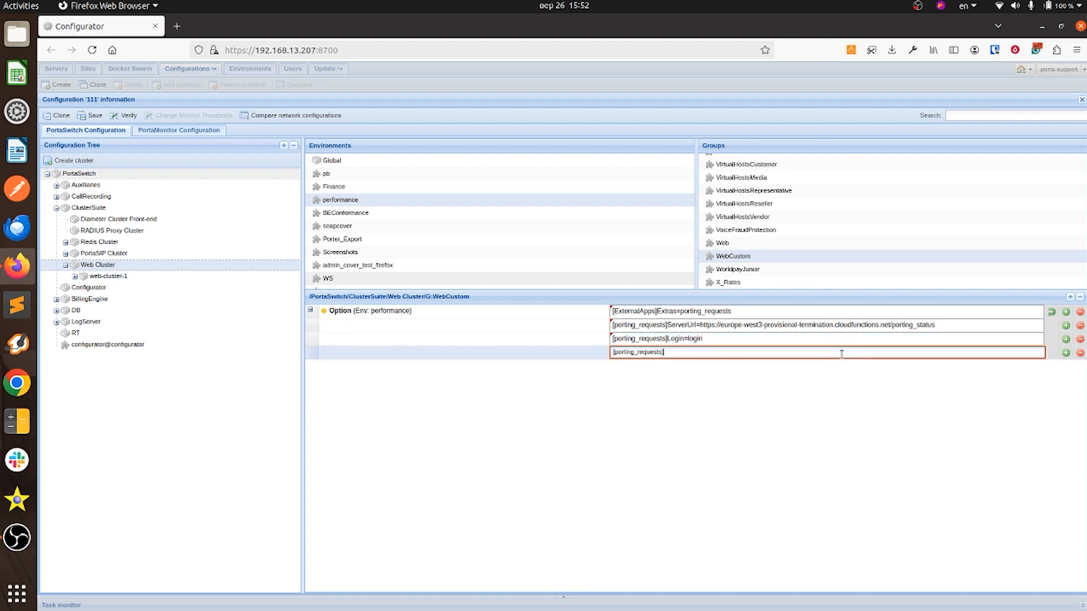
text(Pass)
text(word=123te)
text(st)
key(Return)
click(93, 116)
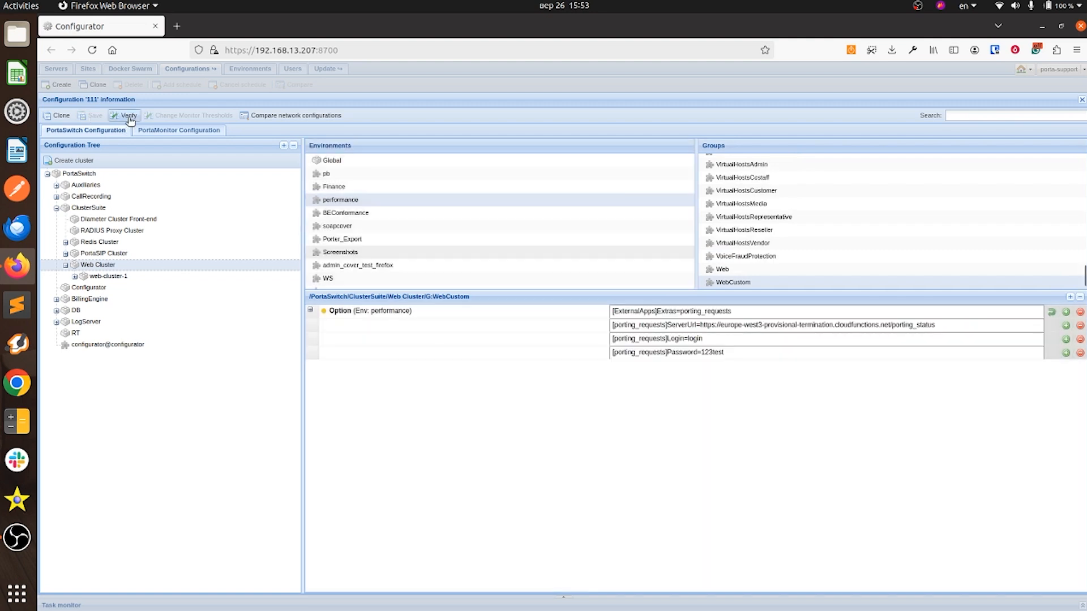
Step: Verify configuration 111 against its rev.2 source in the configuration difference view
click(128, 116)
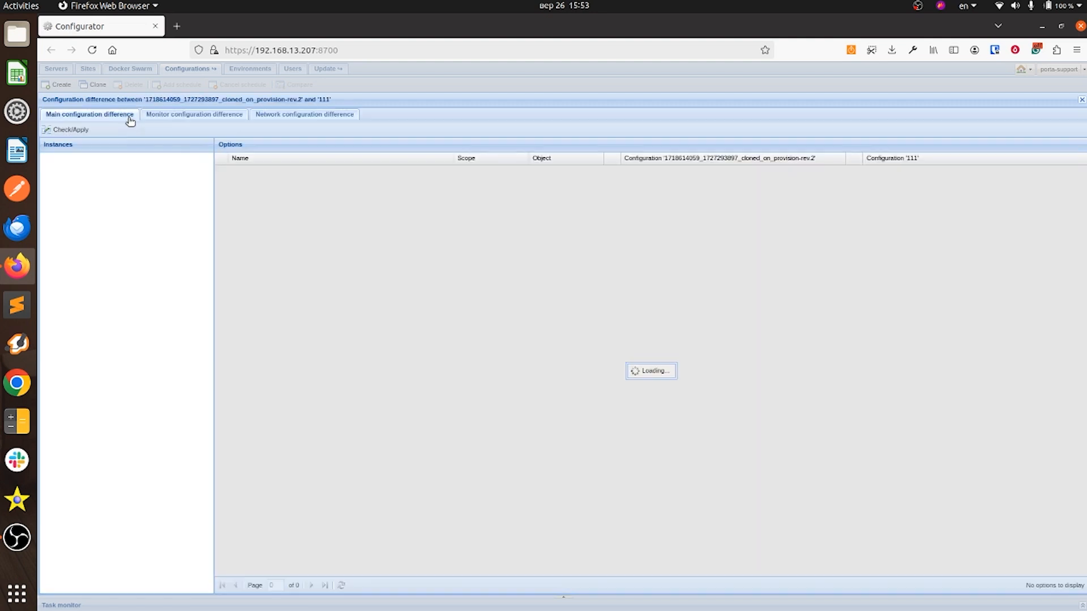